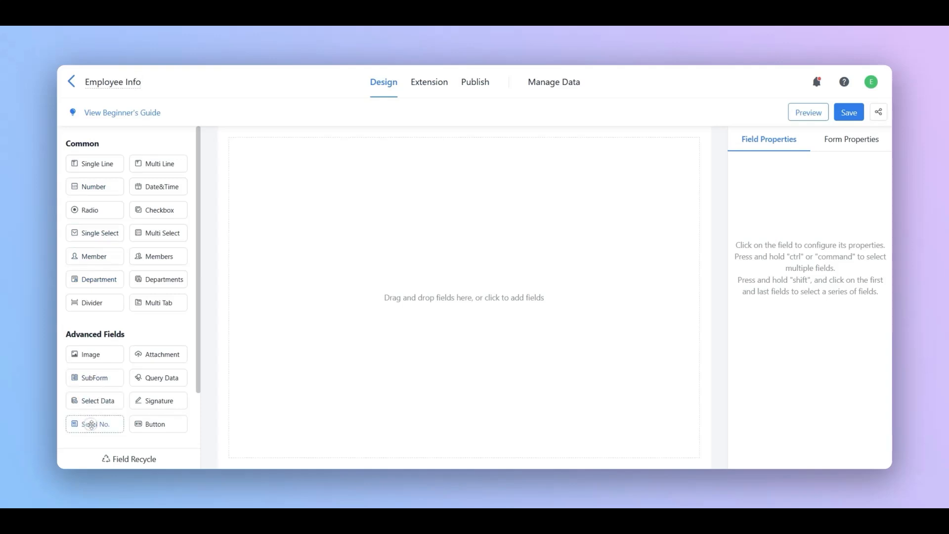
Step: Add a Serial No. field named "Employee ID" and, below it, a Single Line field named "Employee Name"
left_click_drag(91, 424, 351, 161)
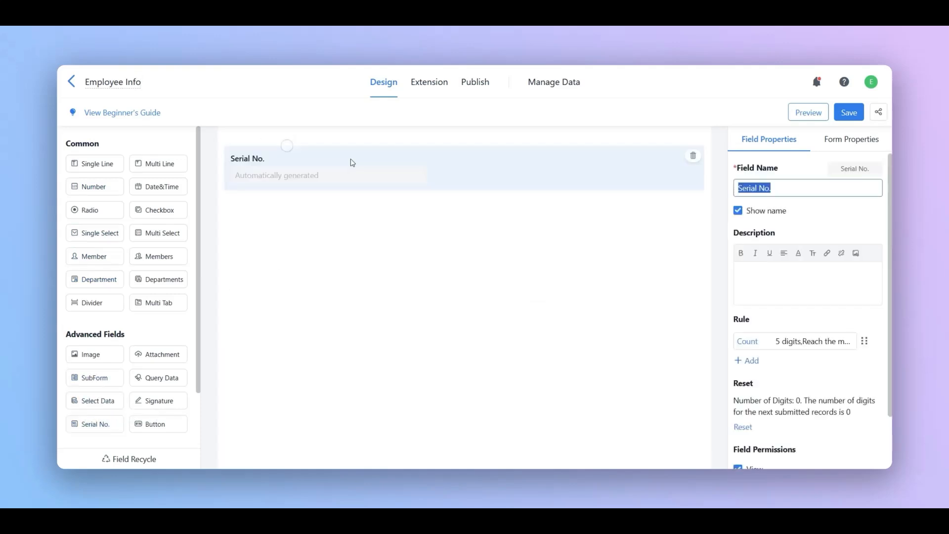
type("Employee ID")
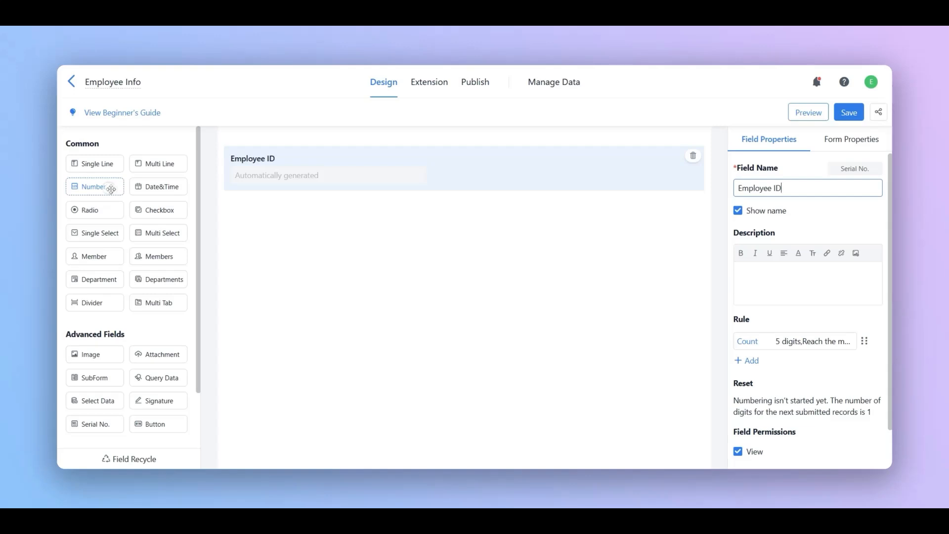
left_click_drag(95, 164, 652, 220)
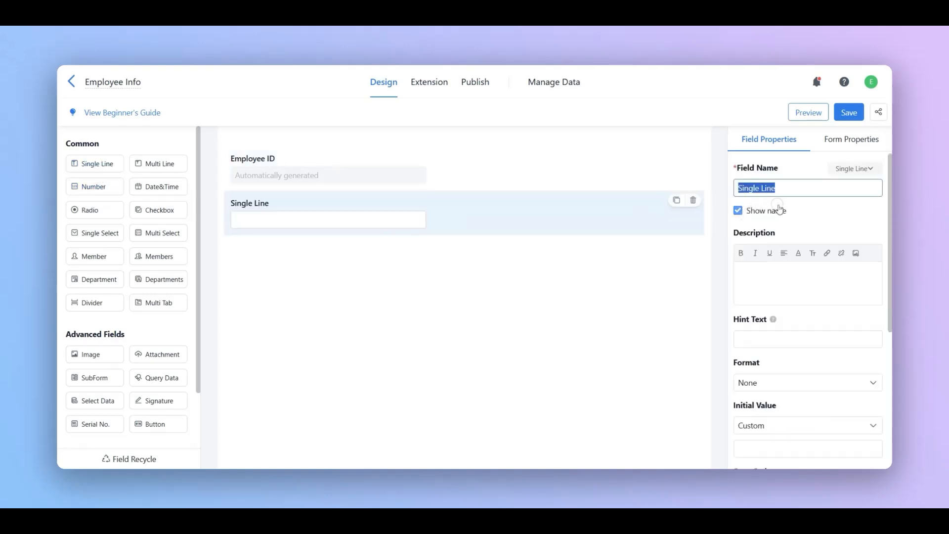
type("Employee Name")
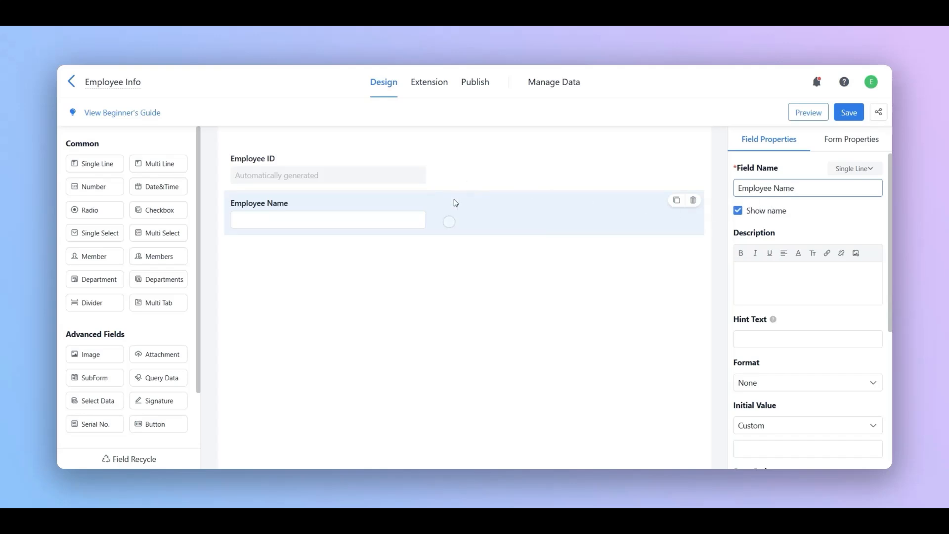
Step: Add a Date&Time field named "Joining Date" below the Employee Name field
left_click(158, 186)
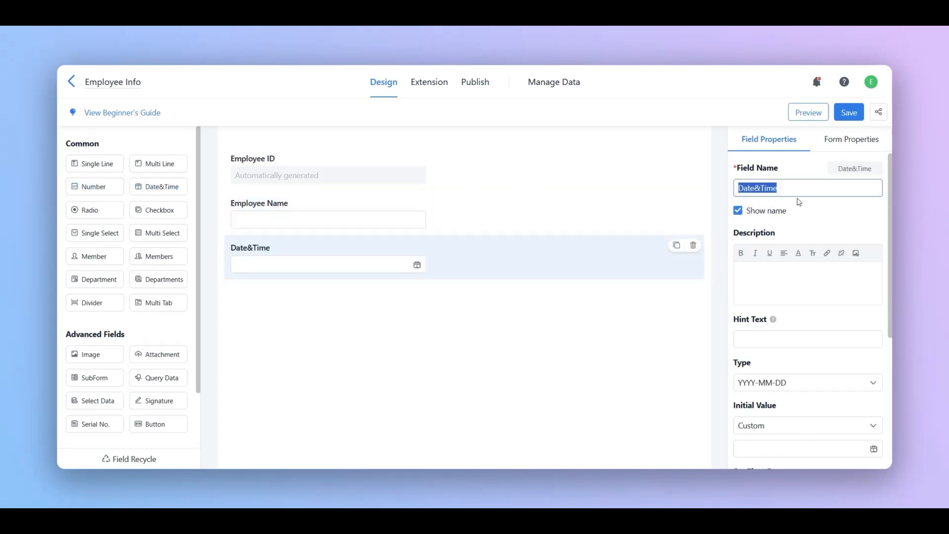
type("Joinin")
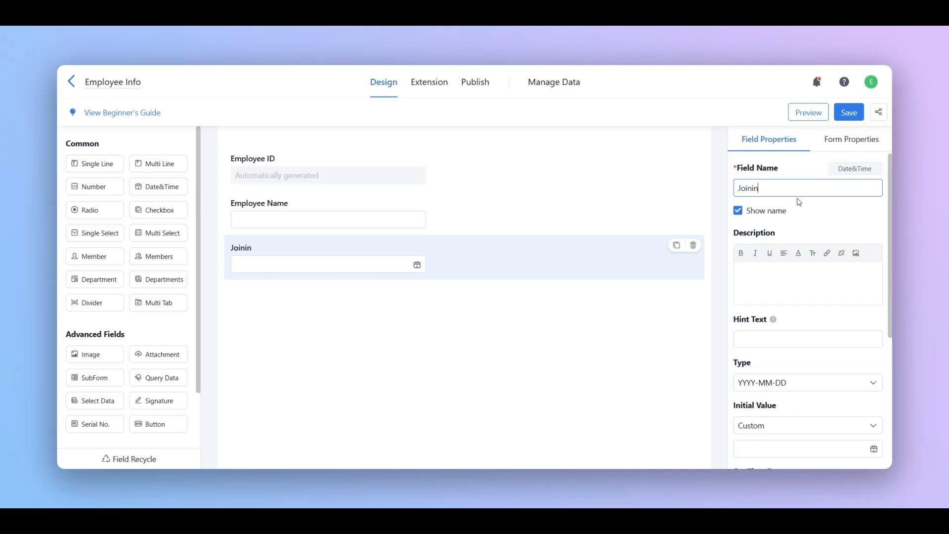
type("g Date")
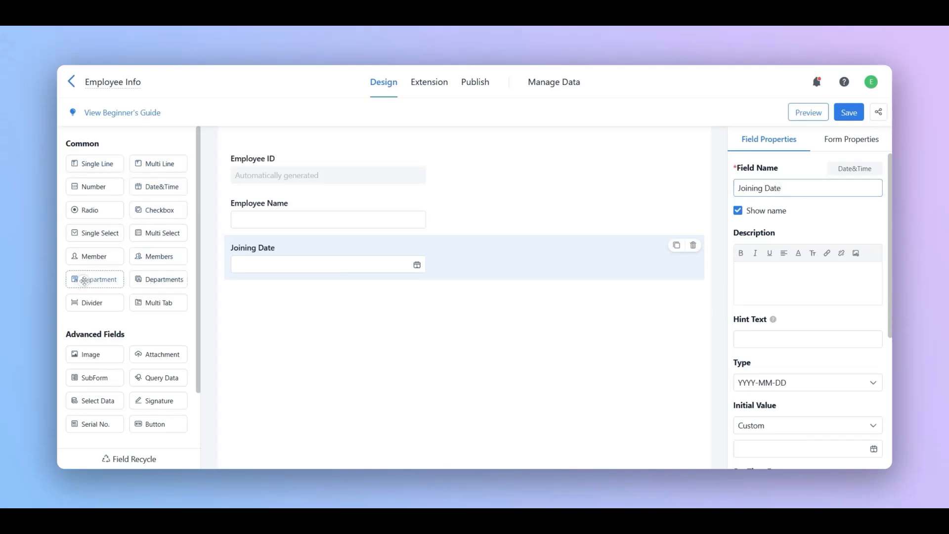
Step: Add a Department field to the form and place it between Employee Name and Joining Date
left_click_drag(86, 279, 543, 316)
left_click(354, 291)
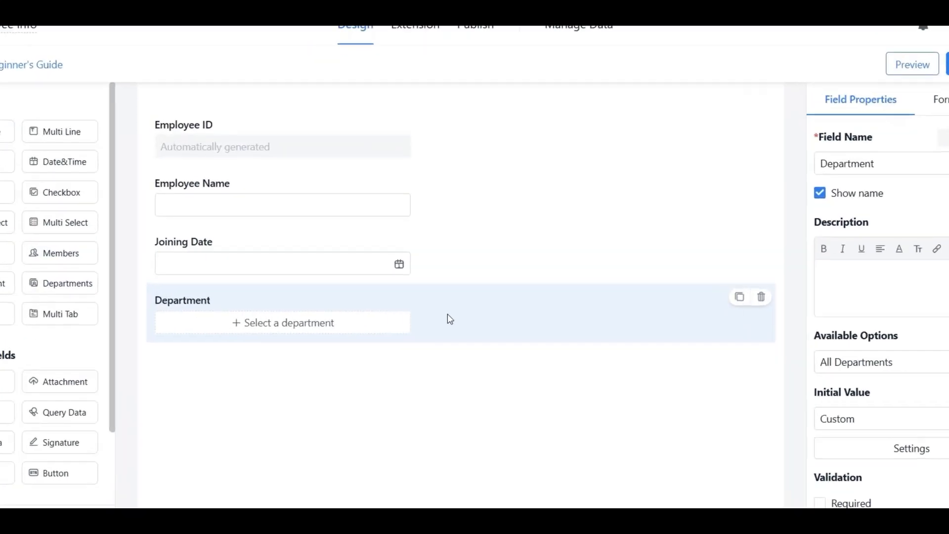
left_click_drag(455, 307, 466, 214)
left_click_drag(450, 267, 429, 193)
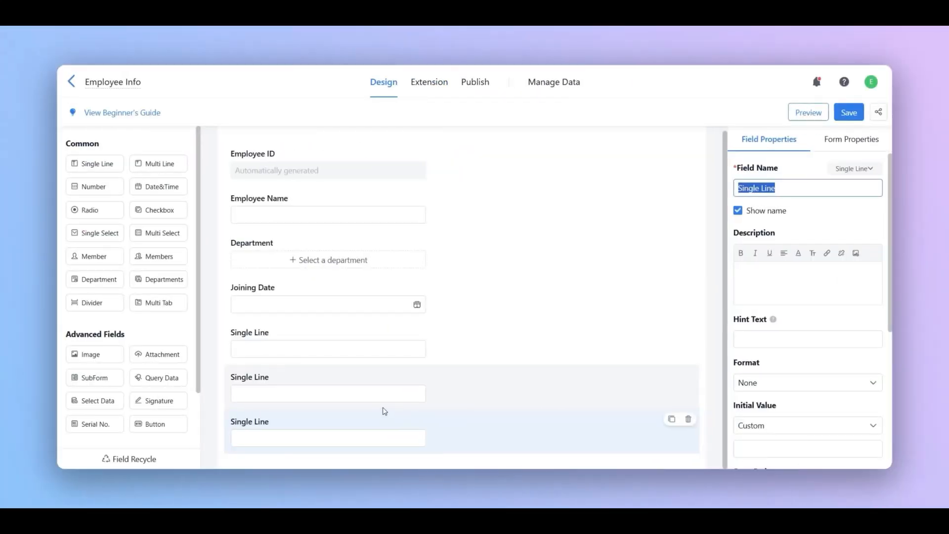
Step: Delete the middle one of the three Single Line fields below Joining Date
left_click(451, 387)
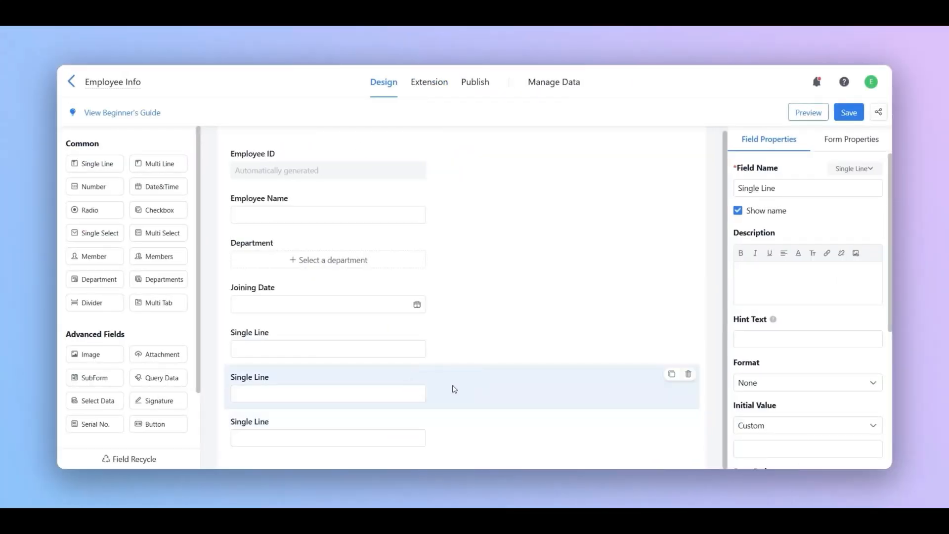
left_click(689, 379)
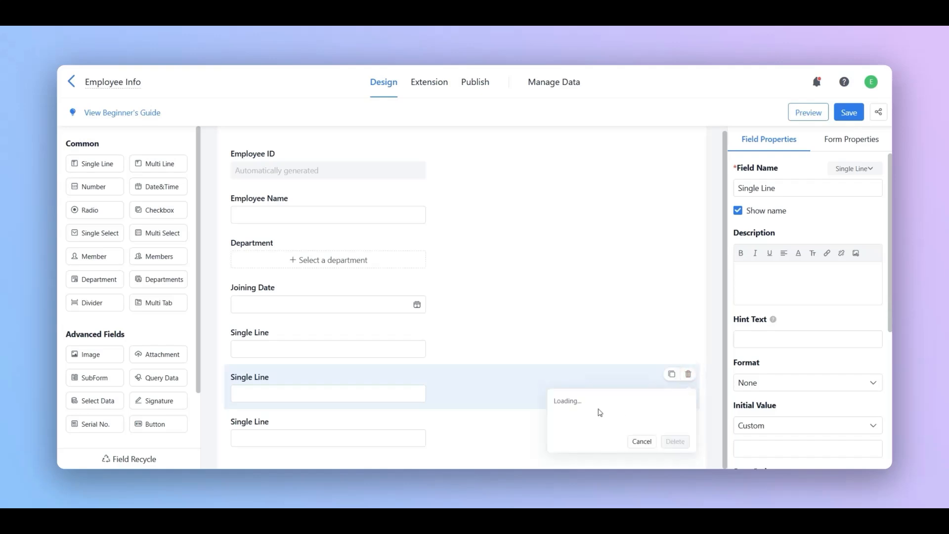
left_click(674, 441)
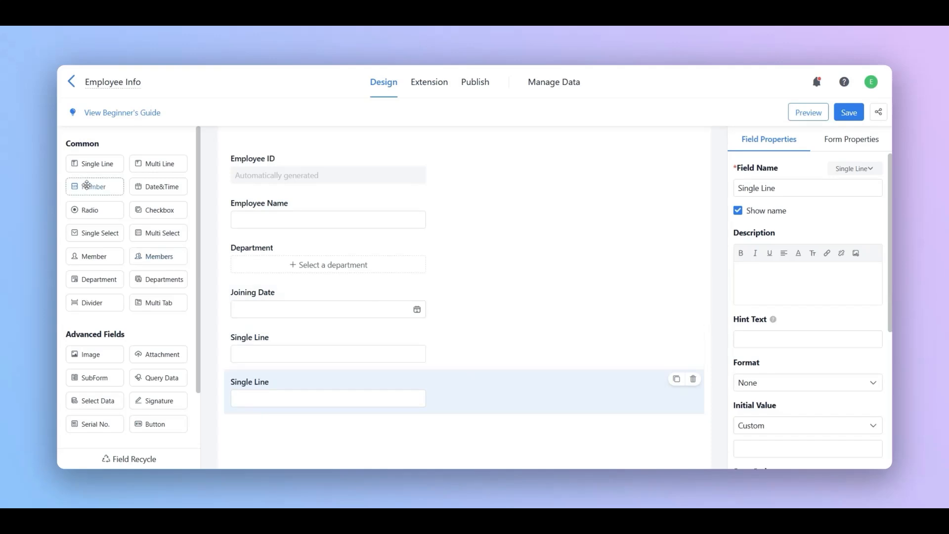
Step: Add more Single Line fields until there are five below Joining Date, and delete all five together
left_click(85, 164)
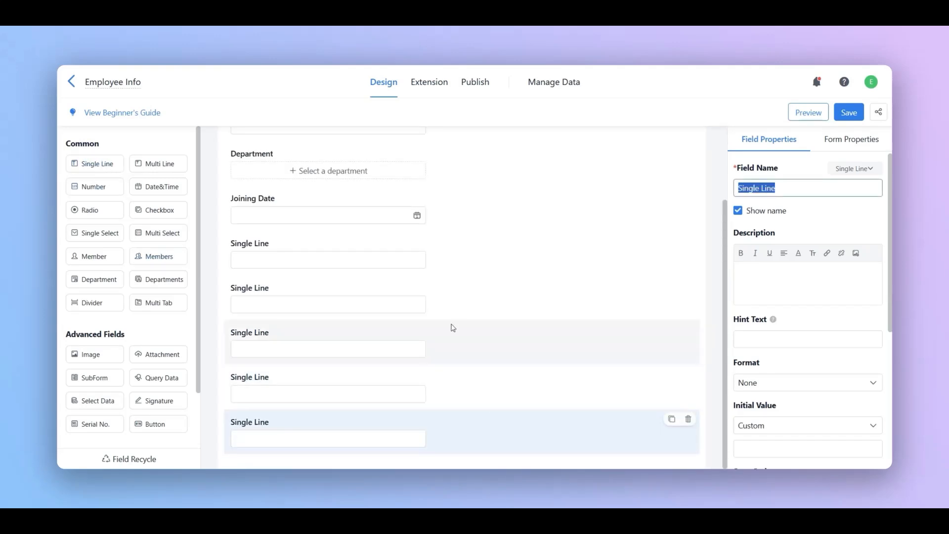
left_click(452, 306)
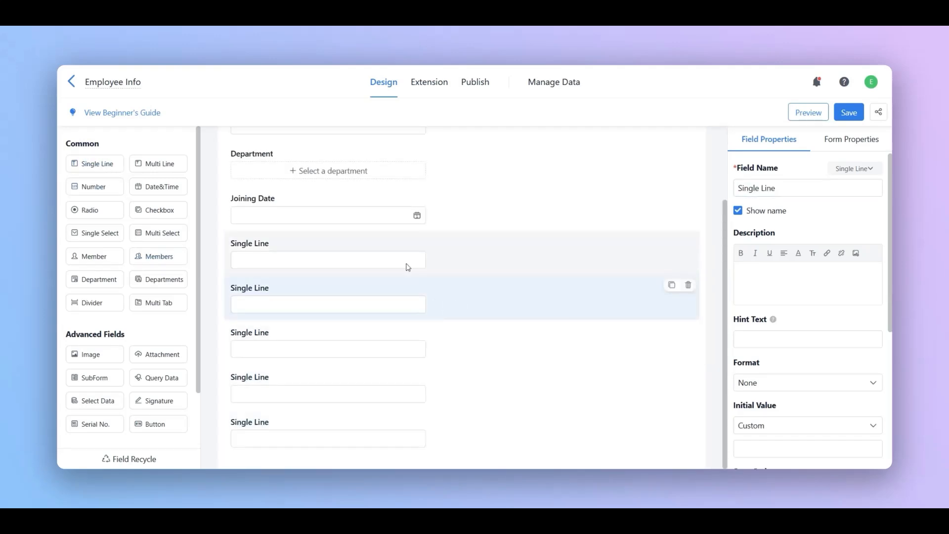
left_click(386, 248, "ctrl")
left_click(364, 339, "ctrl")
left_click(366, 391, "ctrl")
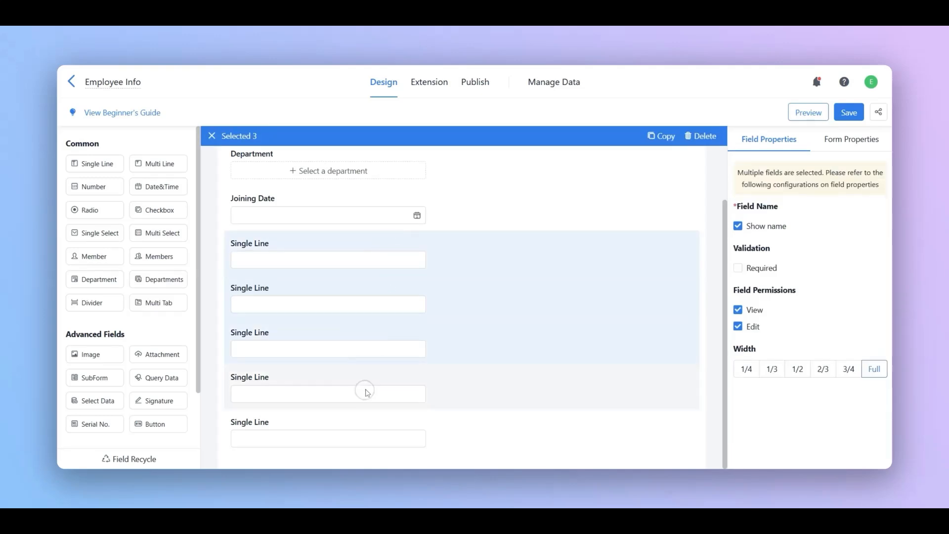
left_click(379, 436, "ctrl")
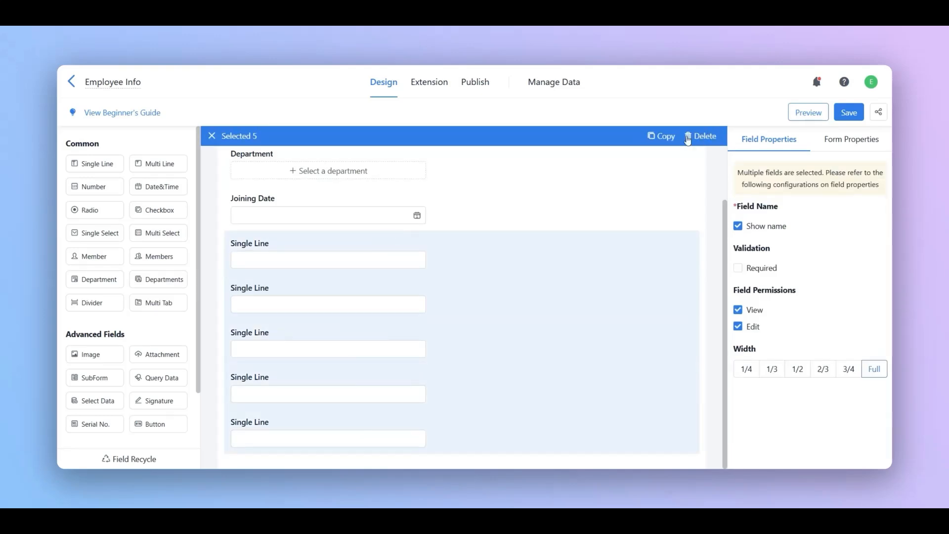
left_click(702, 138)
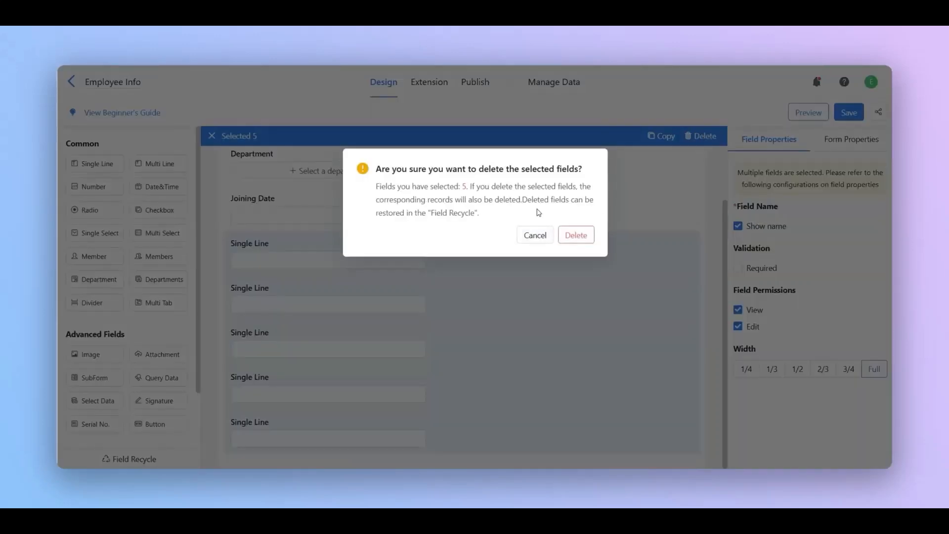
left_click(575, 235)
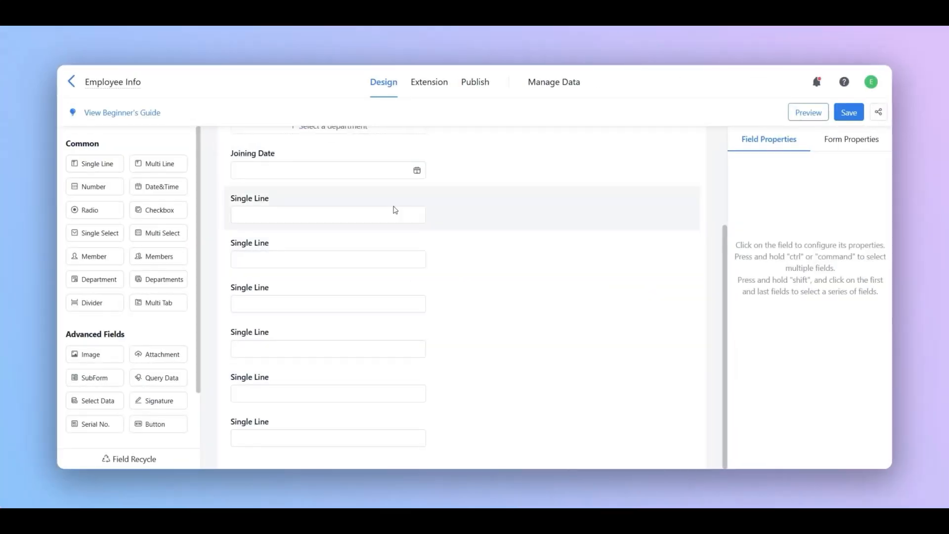
Step: Select the whole series of six Single Line fields below Joining Date and delete them
left_click(393, 209)
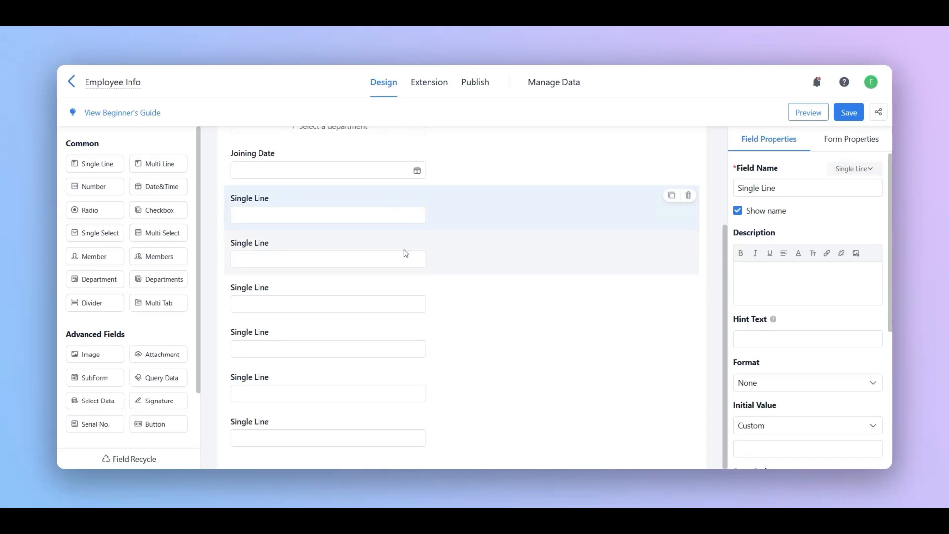
left_click(333, 431, "shift")
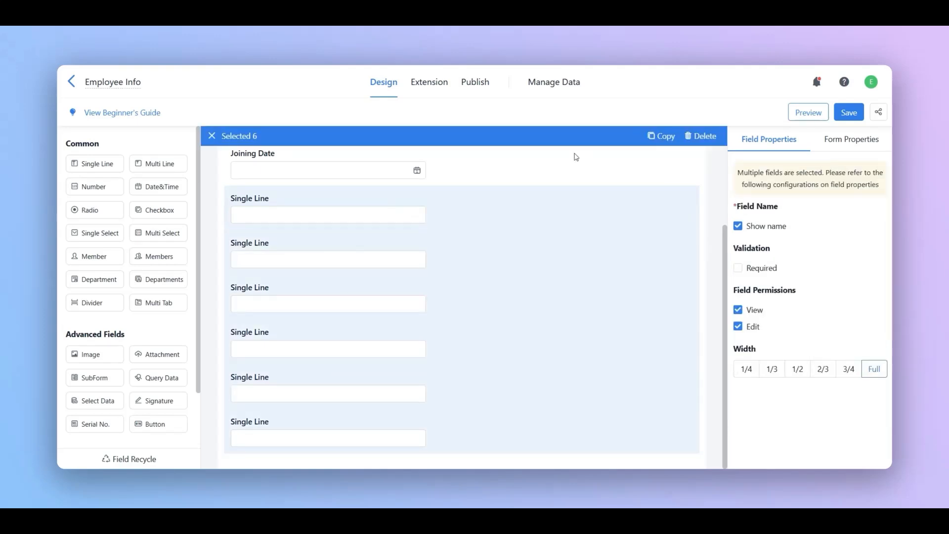
left_click(705, 136)
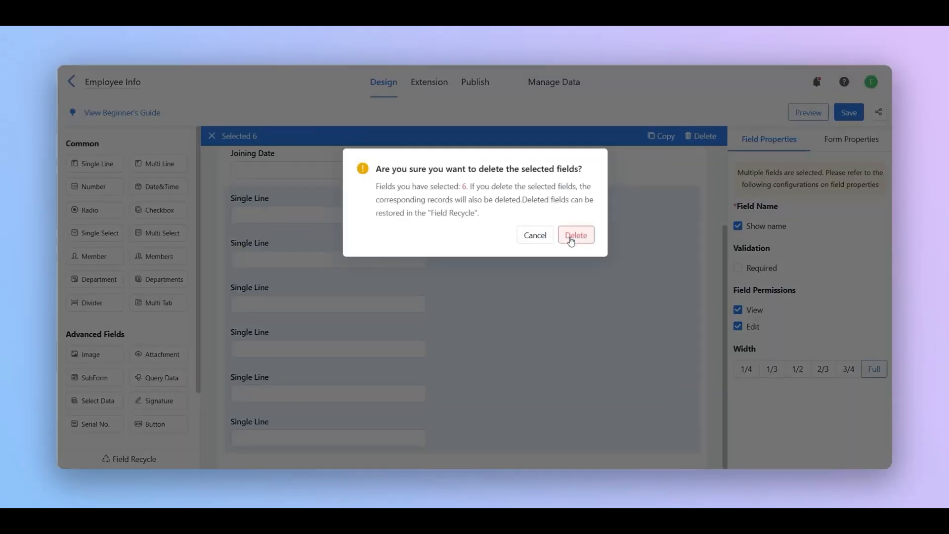
left_click(572, 234)
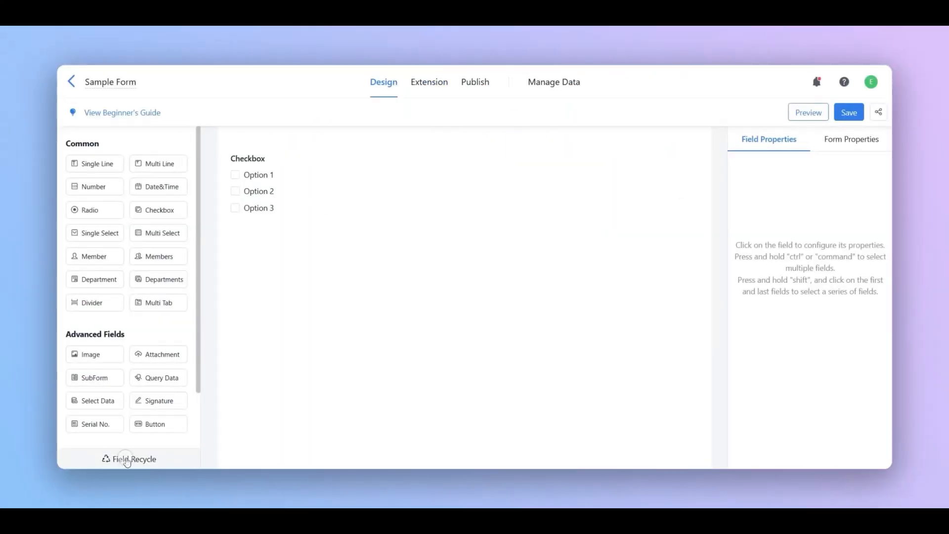
Step: Recover the deleted Single Line field of Sample Form from the field recycle bin
left_click(127, 458)
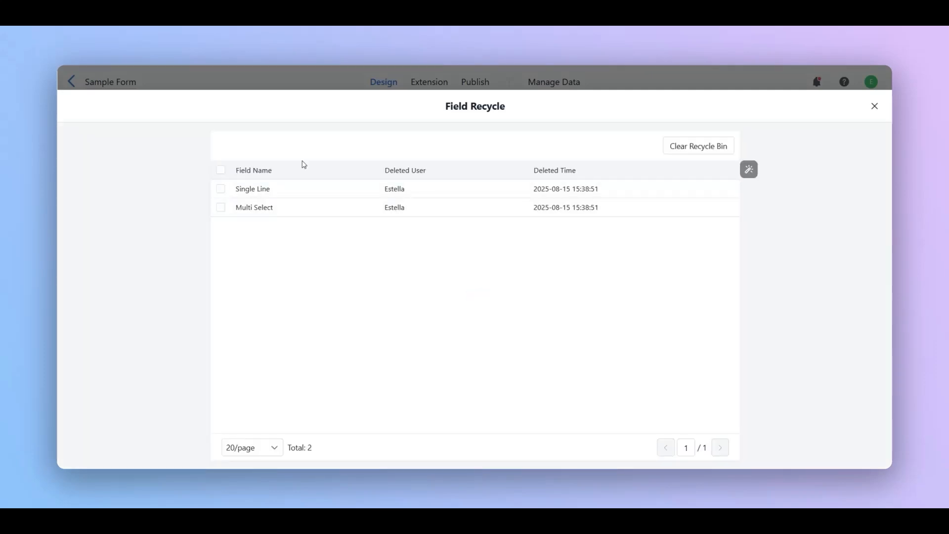
left_click(221, 191)
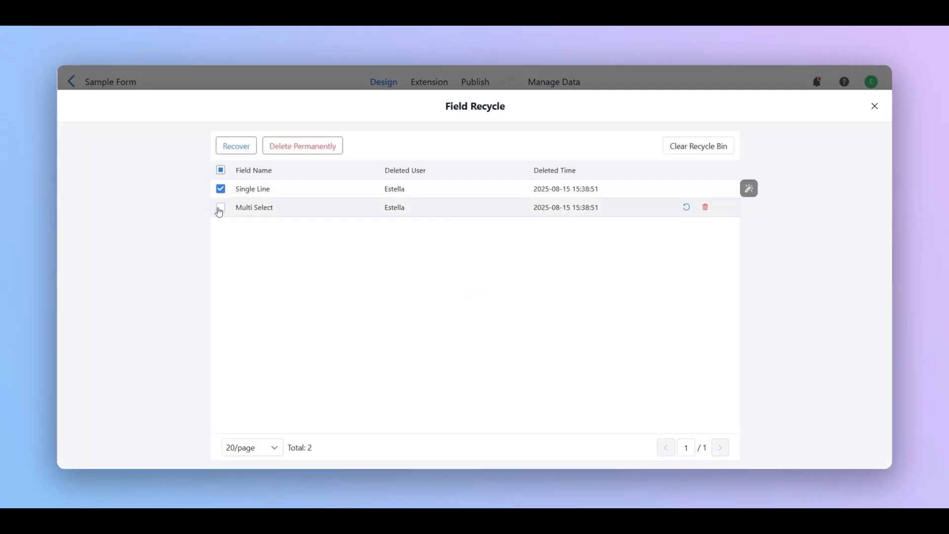
left_click(237, 146)
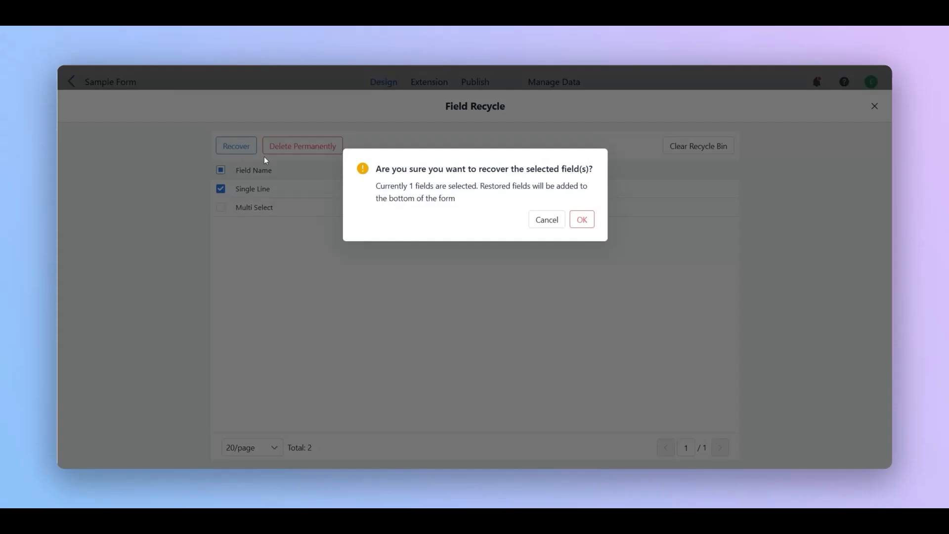
left_click(580, 218)
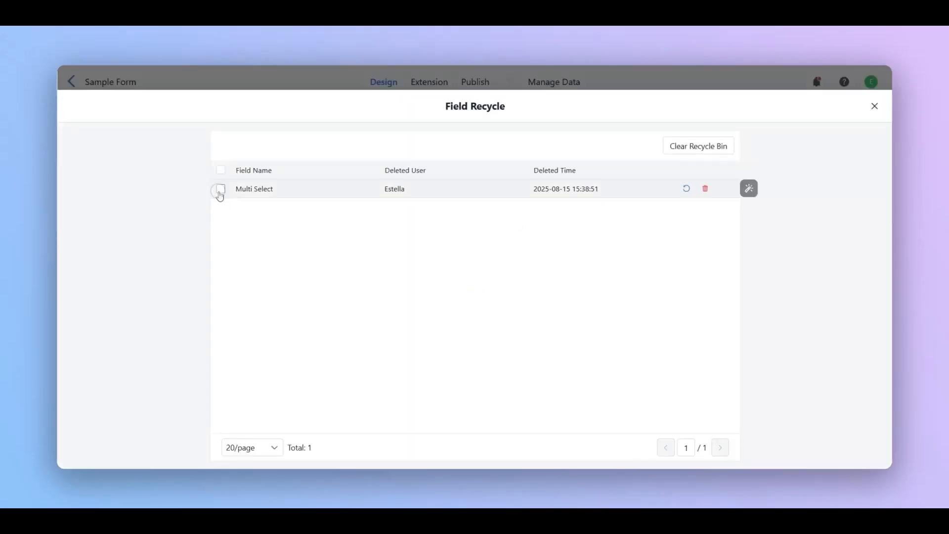
Step: Permanently delete the Multi Select field from the field recycle bin
left_click(221, 188)
left_click(284, 147)
left_click(575, 235)
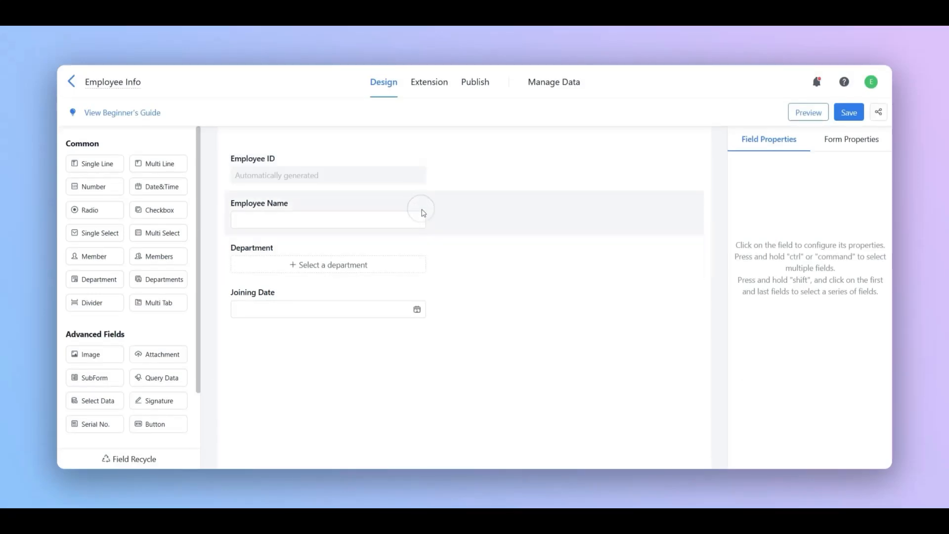
Step: Give the Employee Name field in Employee Info the description "Enter your full legal name"
left_click(421, 213)
scroll(737, 188, "down", 1)
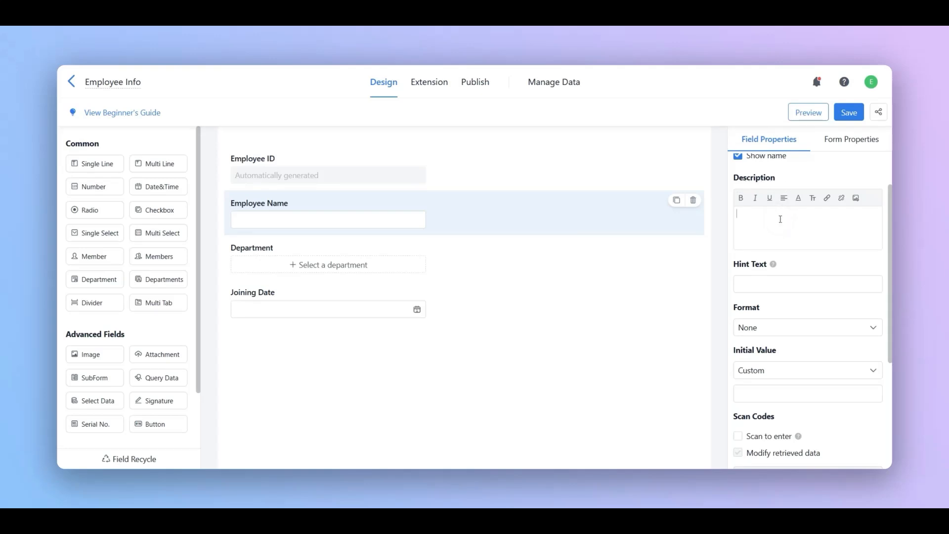
type("Enter your full legal name")
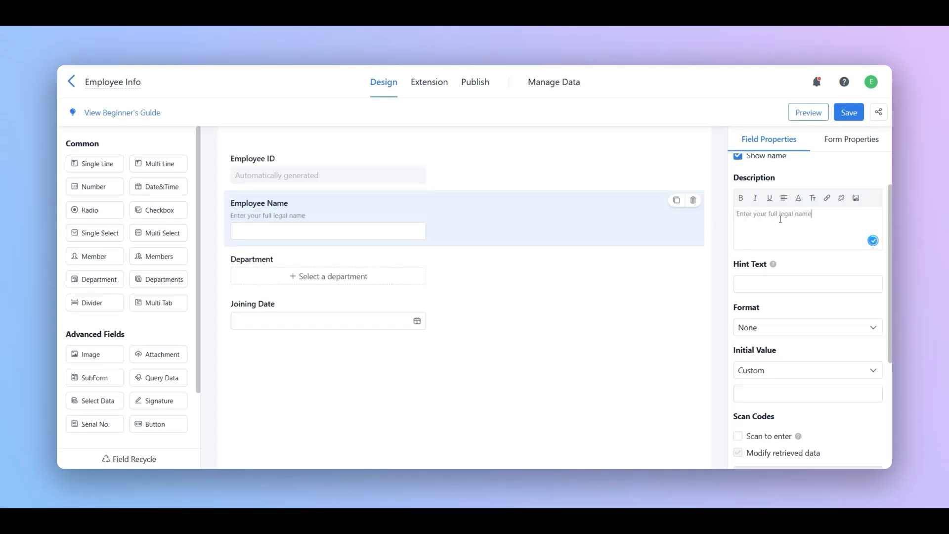
Step: Format the whole Employee Name description as bold, italic and underlined text in dark purple
left_click_drag(736, 215, 817, 215)
left_click(741, 197)
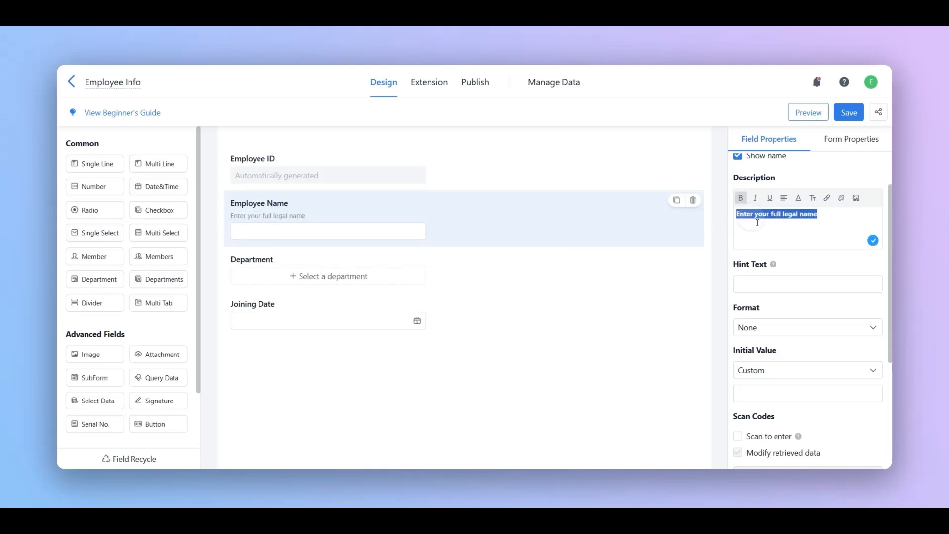
left_click(755, 197)
left_click(767, 199)
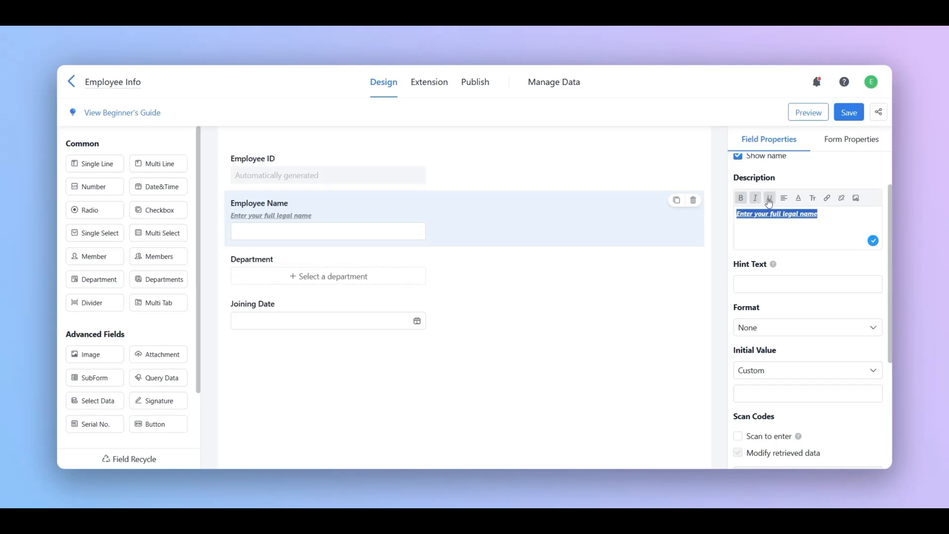
left_click(798, 197)
left_click(774, 237)
left_click(835, 222)
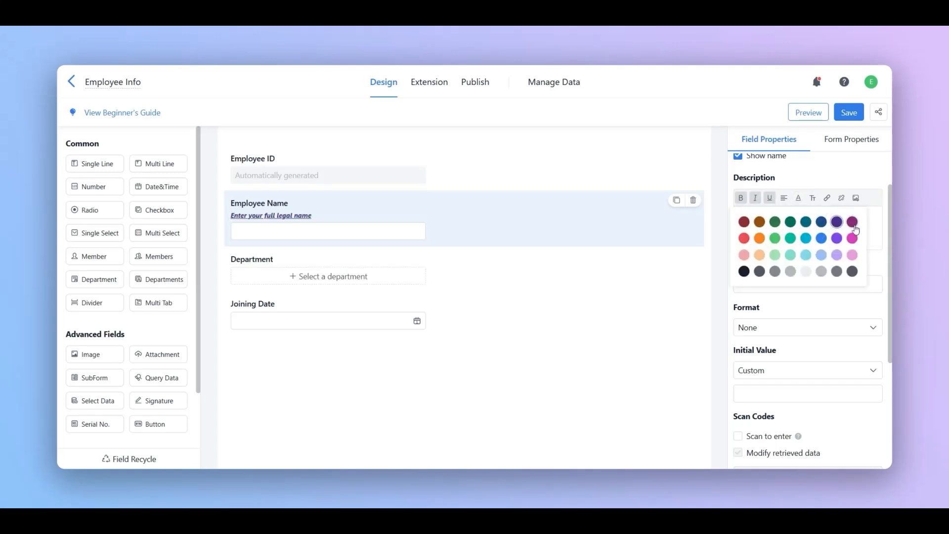
Step: Set the description's font size to 20, and open the link settings and close them without adding a link
left_click(818, 203)
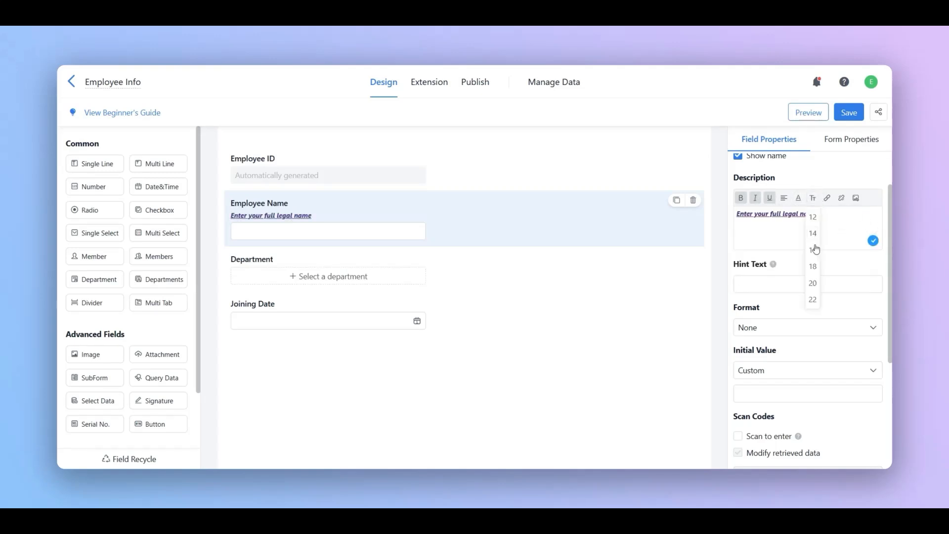
left_click(812, 280)
left_click(827, 198)
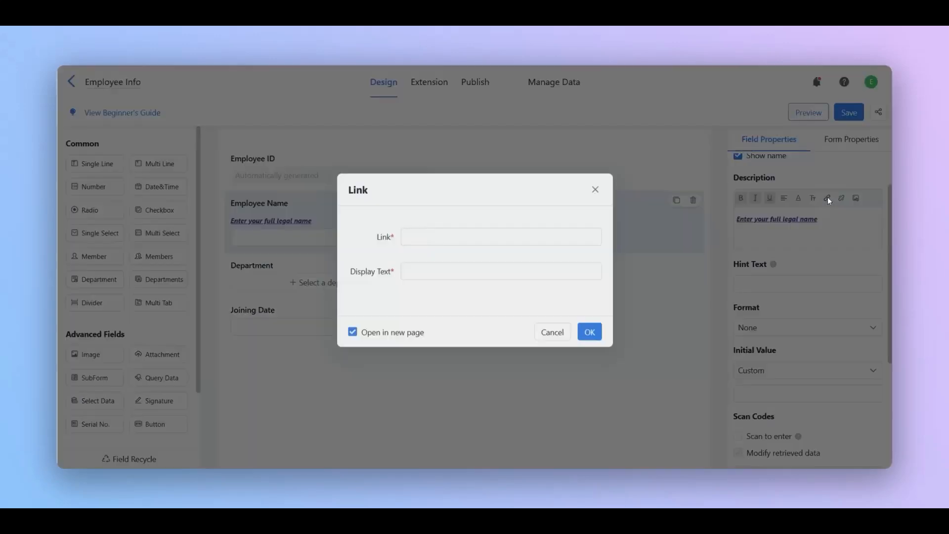
left_click(596, 193)
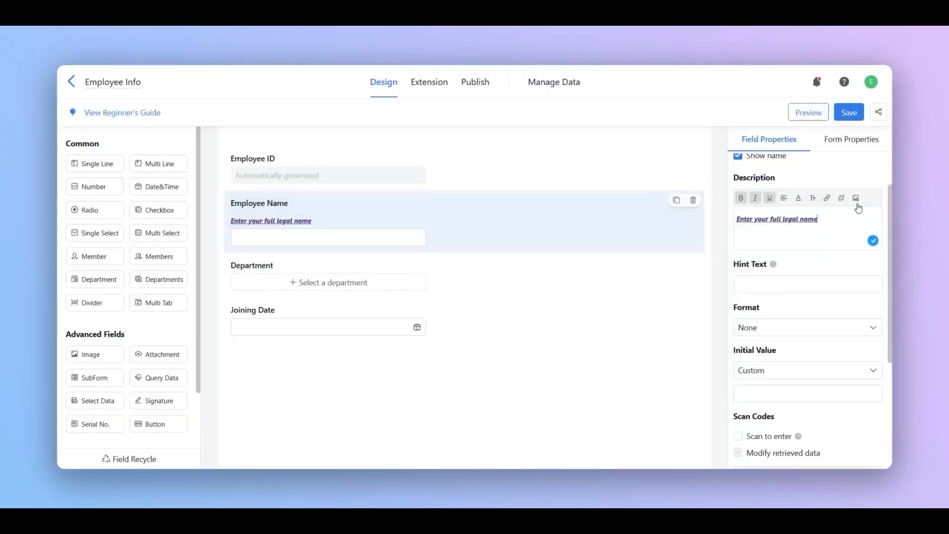
Step: Open the description's image insertion and close it without adding an image, and enter a sample full name as the Employee Name hint text
left_click(855, 198)
left_click(596, 194)
left_click(775, 284)
mouse_move(777, 268)
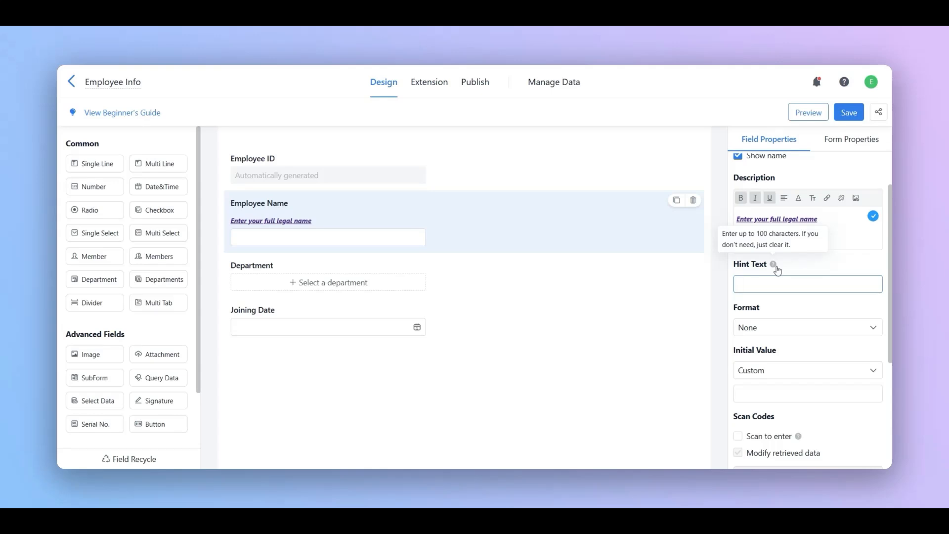
type("Alex Johnson")
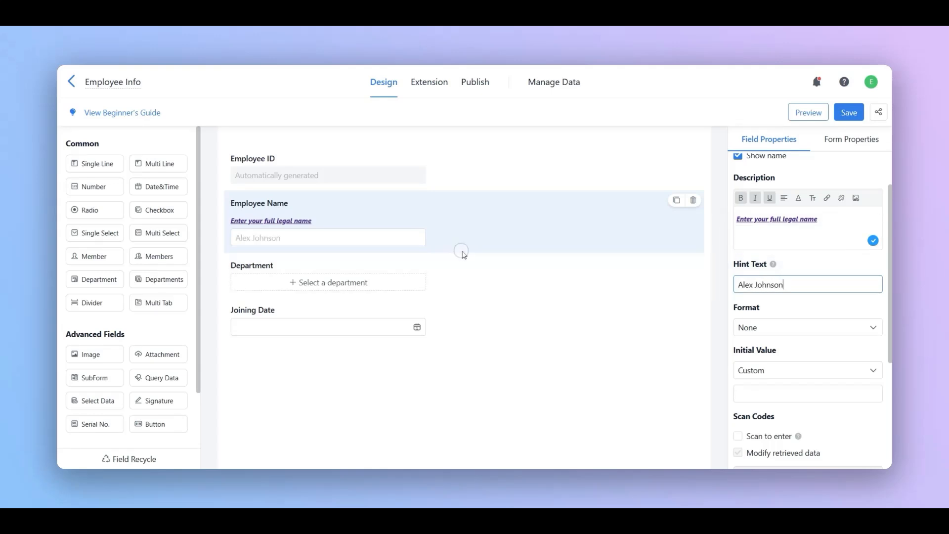
left_click(462, 252)
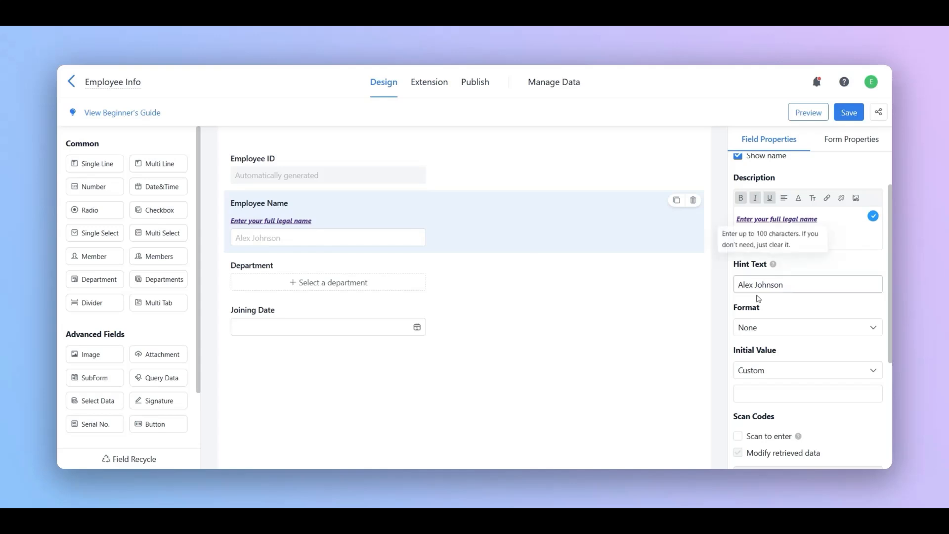
left_click(420, 228)
Step: Set the Joining Date field's initial value to Current Time and check it in the form preview
left_click(398, 332)
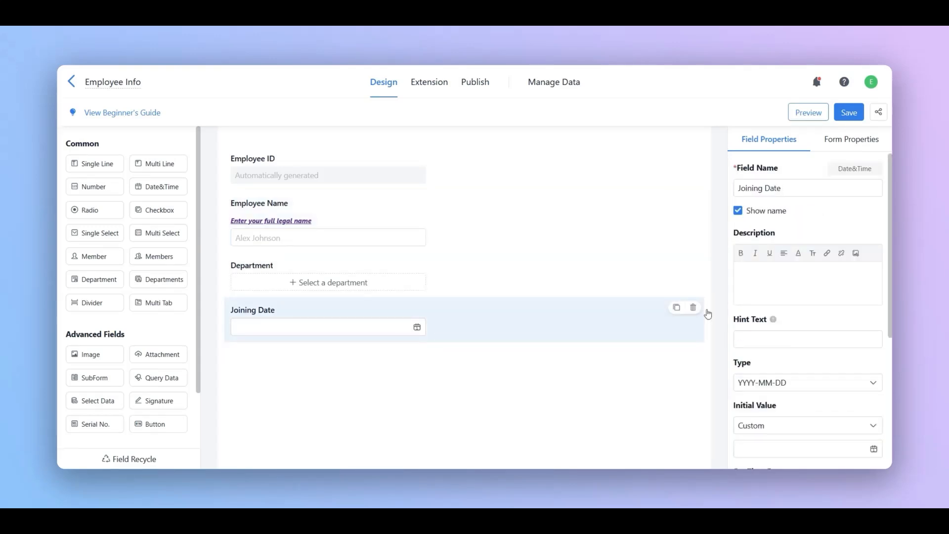
scroll(747, 311, "down", 3)
left_click(782, 321)
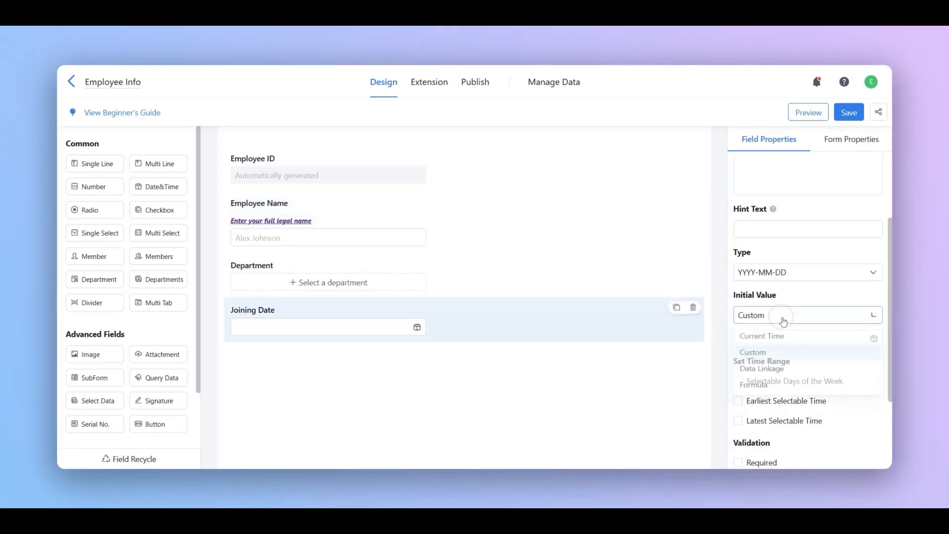
left_click(774, 335)
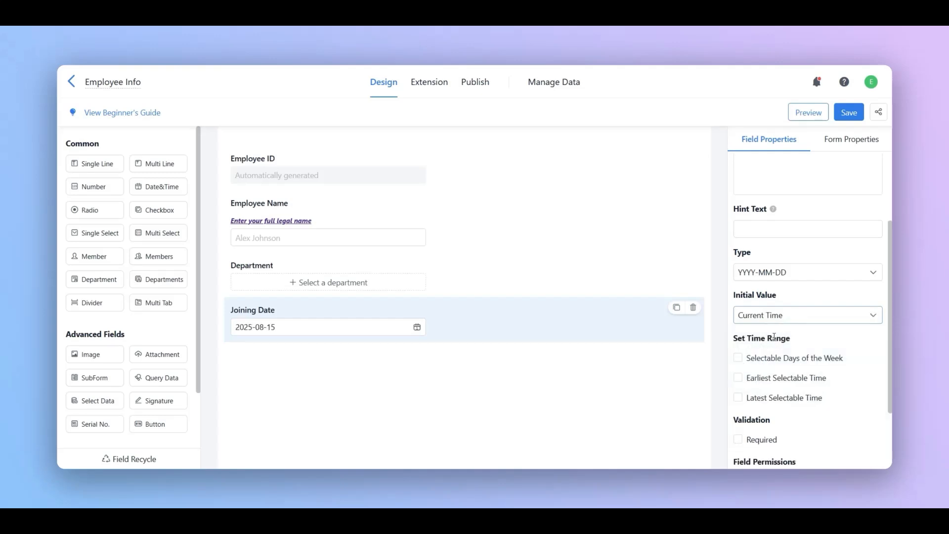
left_click(808, 113)
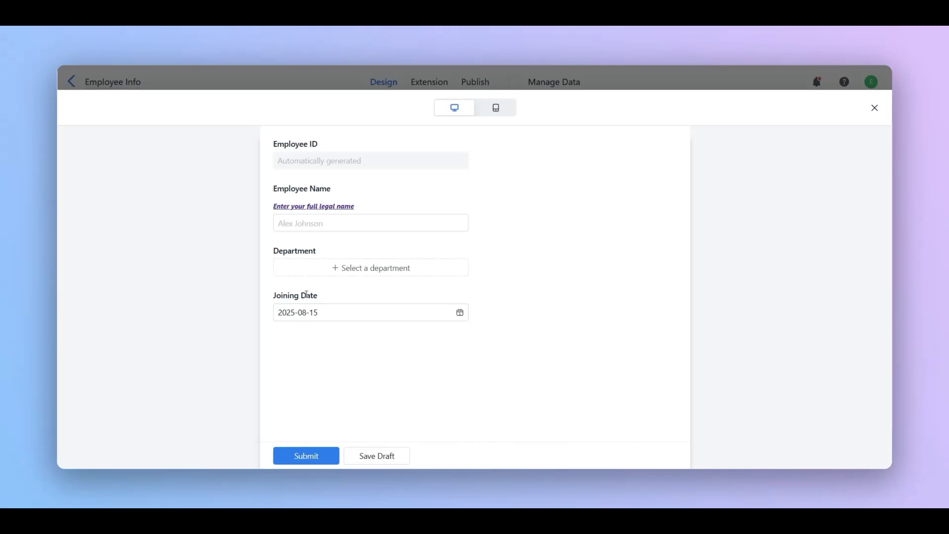
left_click(873, 107)
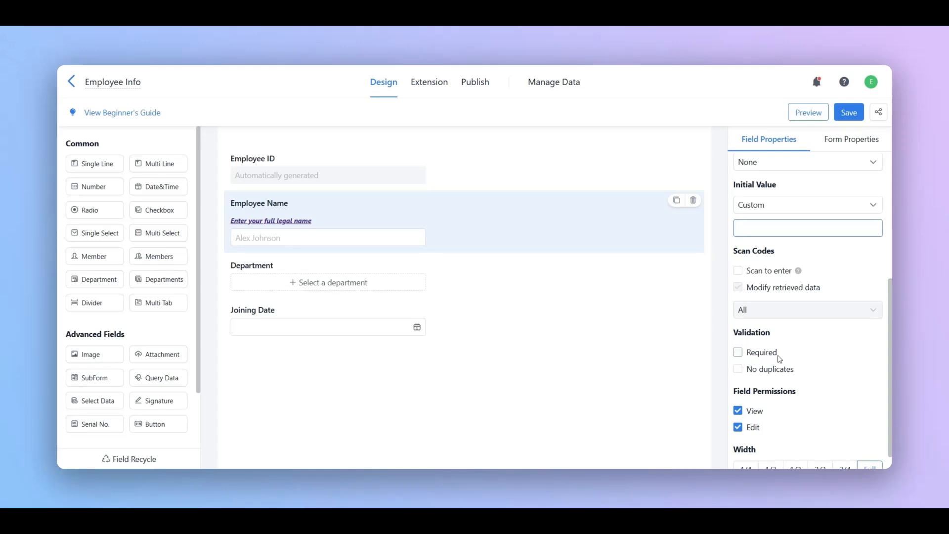
Step: Make the Employee Name field required and test-submit the form preview with only the Joining Date set to 15 August 2025
left_click(751, 354)
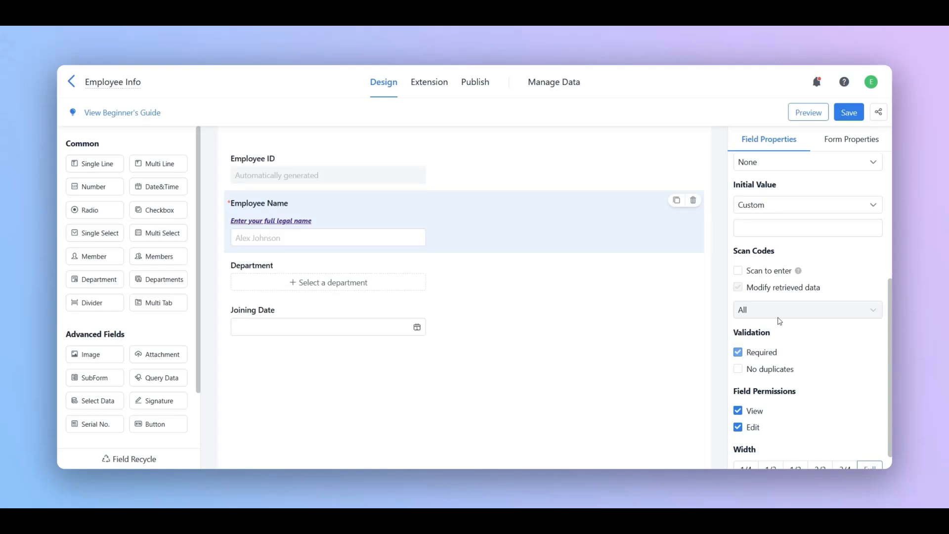
left_click(808, 113)
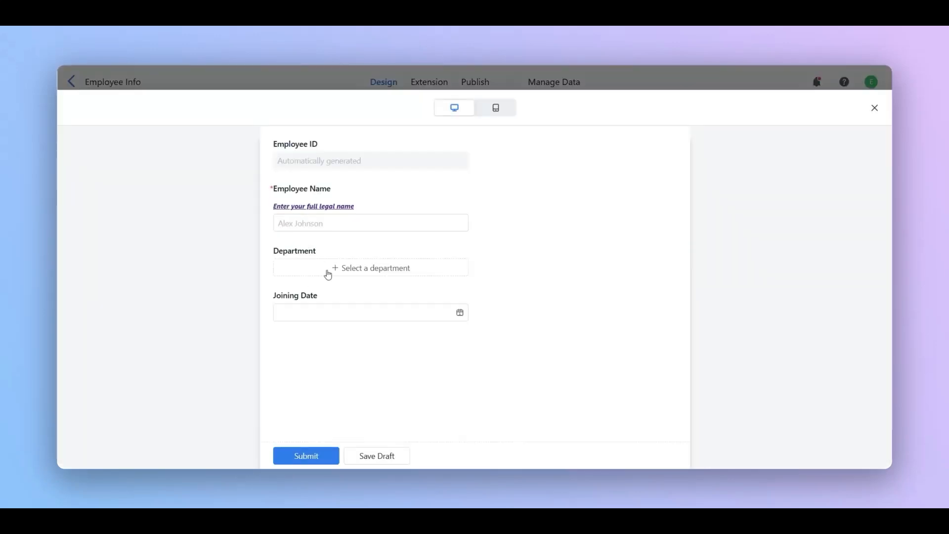
left_click(330, 312)
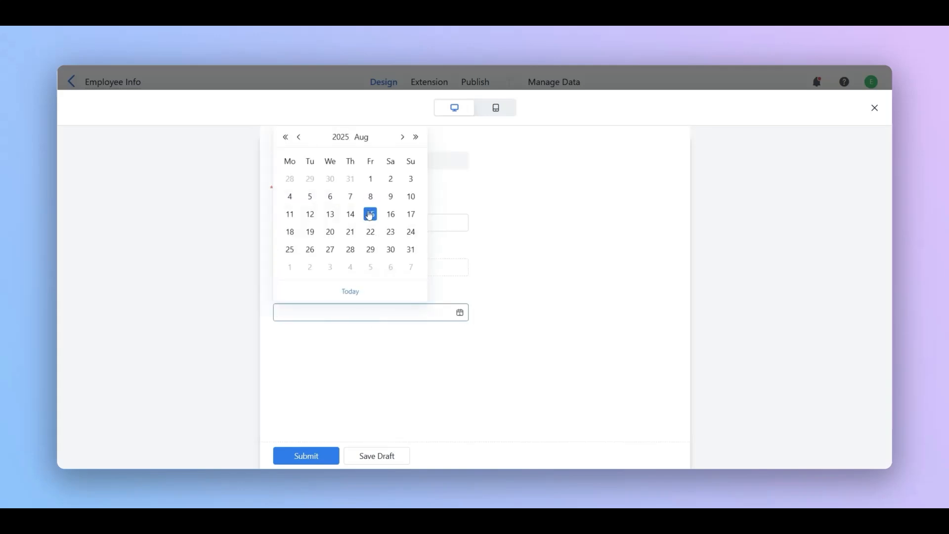
left_click(370, 205)
left_click(317, 456)
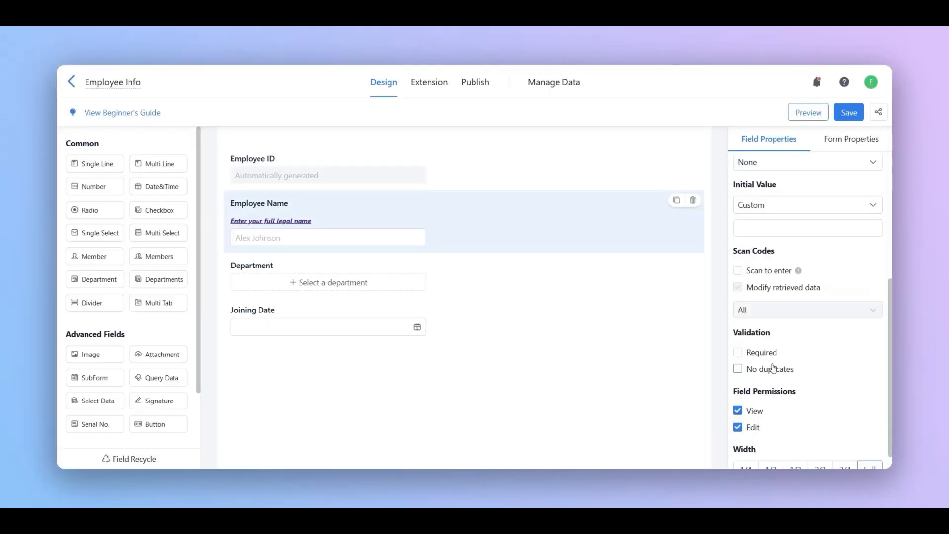
Step: Preview the form with the Employee Name field's View permission turned off, and turn the permission back on
scroll(770, 368, "down", 1)
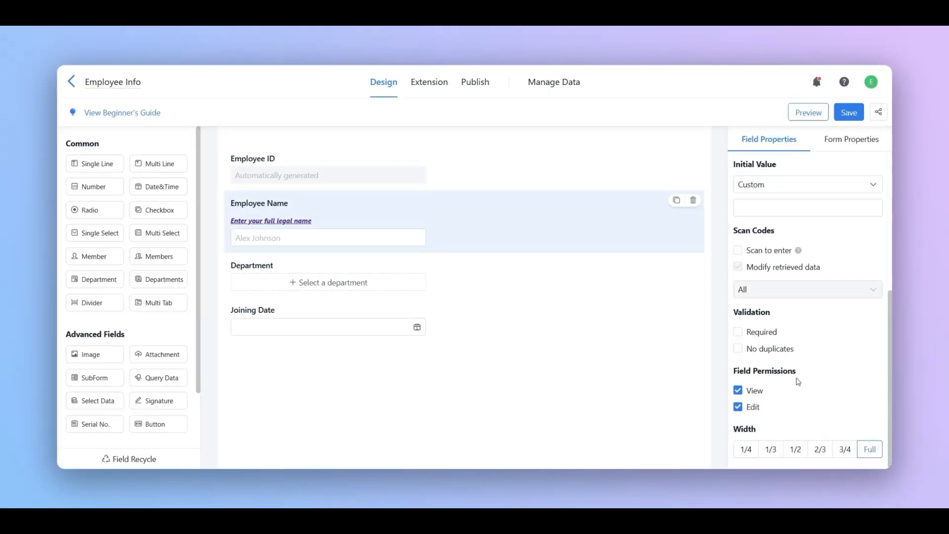
left_click(757, 392)
left_click(807, 112)
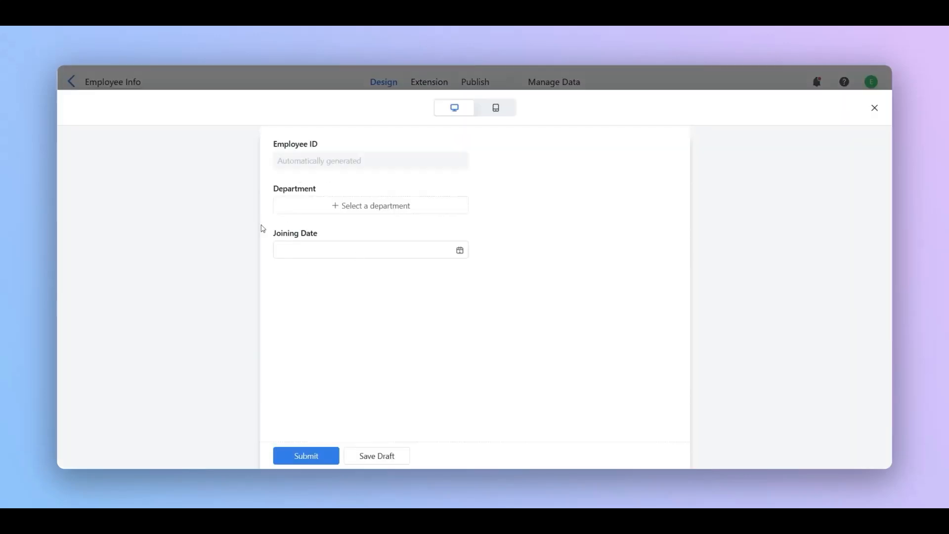
left_click(874, 108)
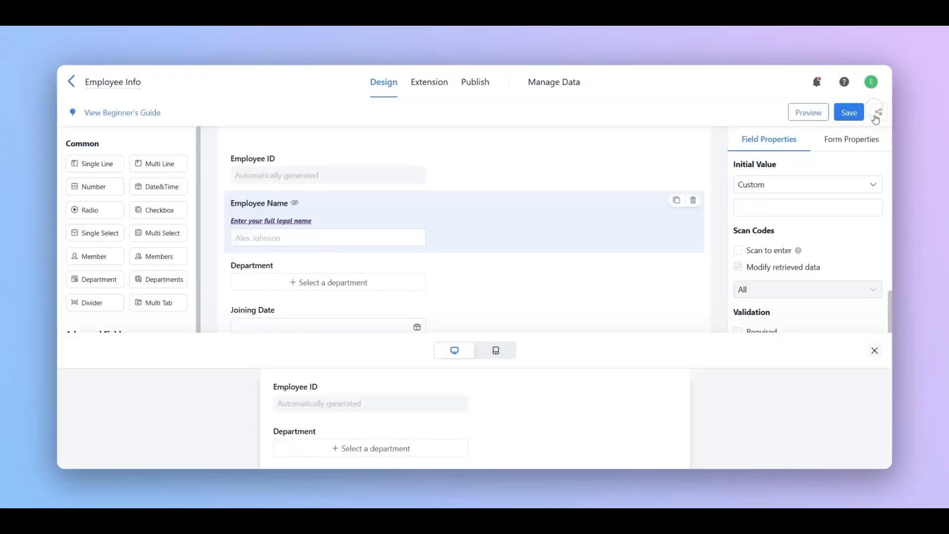
left_click(738, 391)
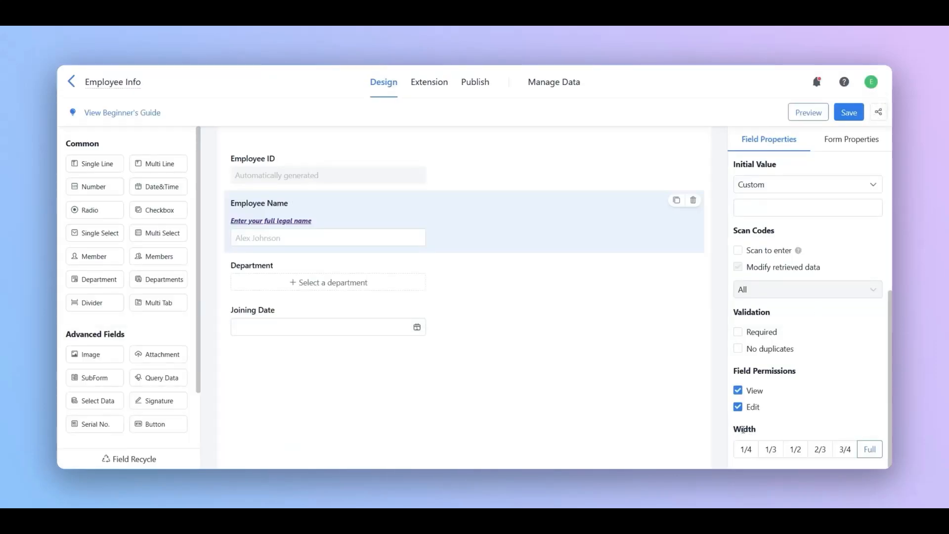
Step: Try the Employee Name field at widths 1/4, 1/3, 1/2, 2/3 and 3/4, and return it to Full
left_click(746, 454)
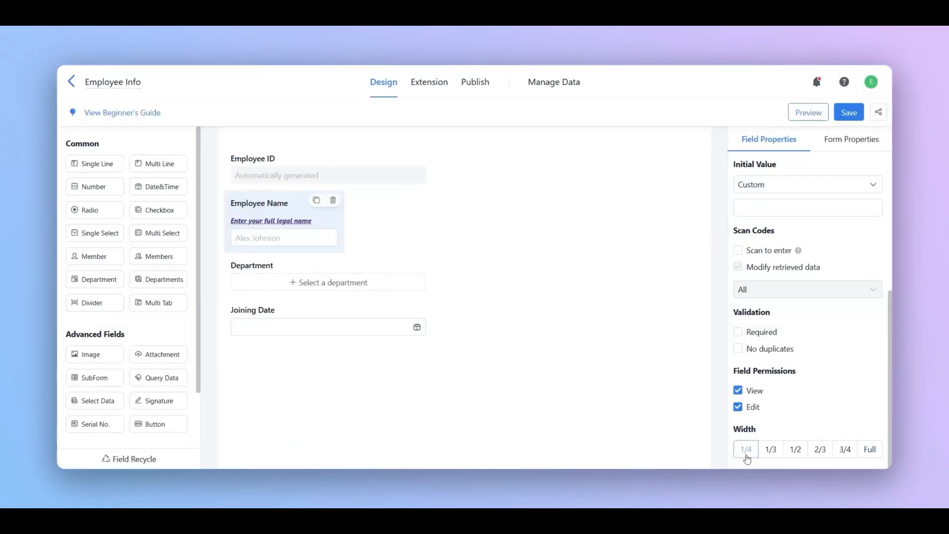
left_click(769, 452)
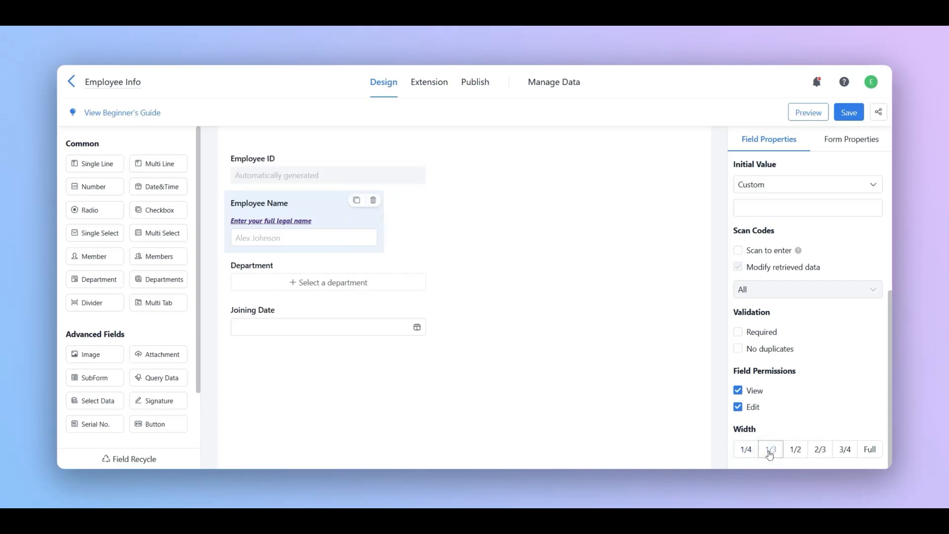
left_click(796, 452)
left_click(822, 451)
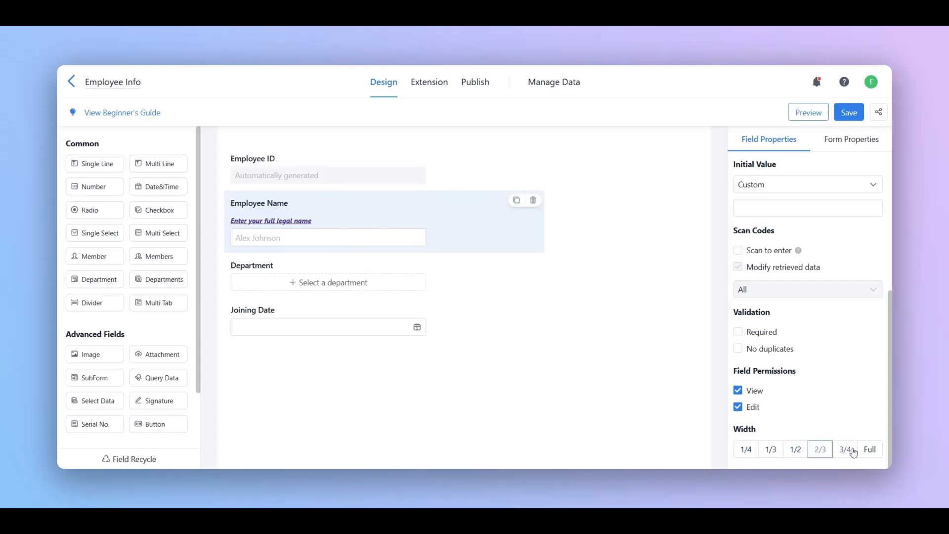
left_click(855, 451)
left_click(868, 450)
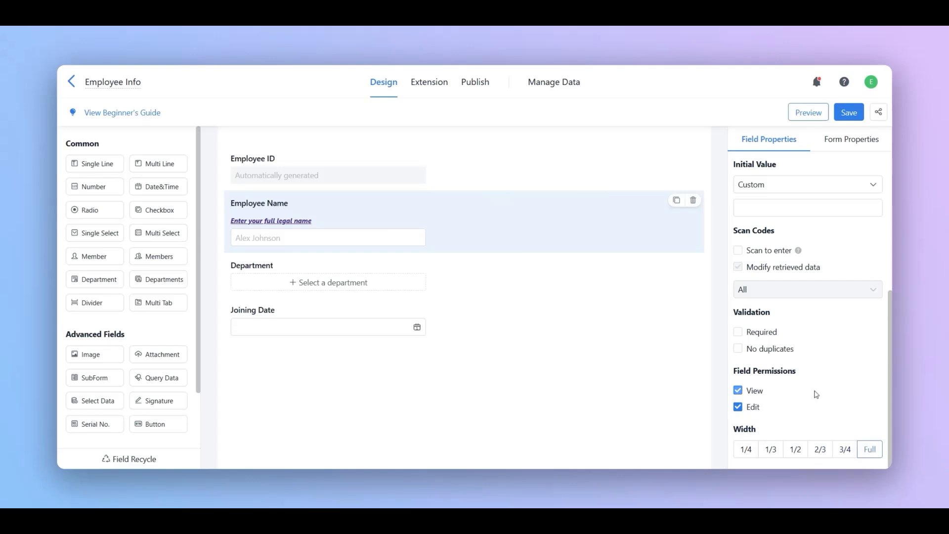